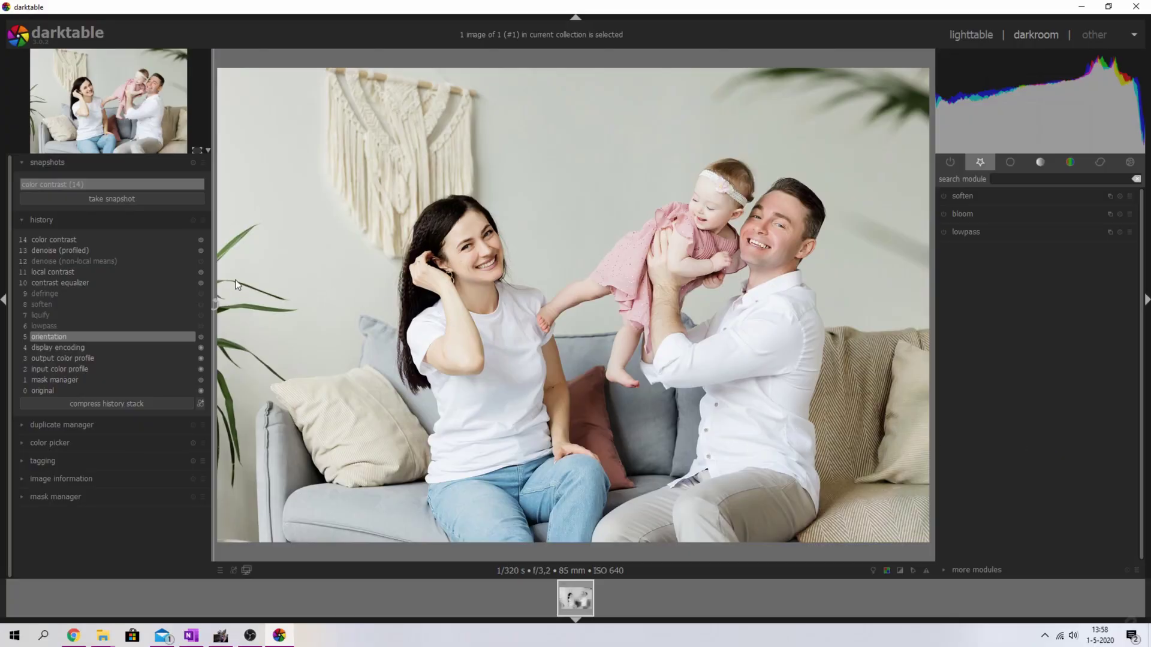
Step: Drag the split divider across the portrait to compare the 'color contrast (14)' sketch snapshot with the colour photo
mouse_move(217, 281)
mouse_down()
mouse_move(530, 273)
mouse_move(929, 297)
mouse_move(938, 303)
mouse_move(203, 337)
mouse_move(926, 358)
mouse_up()
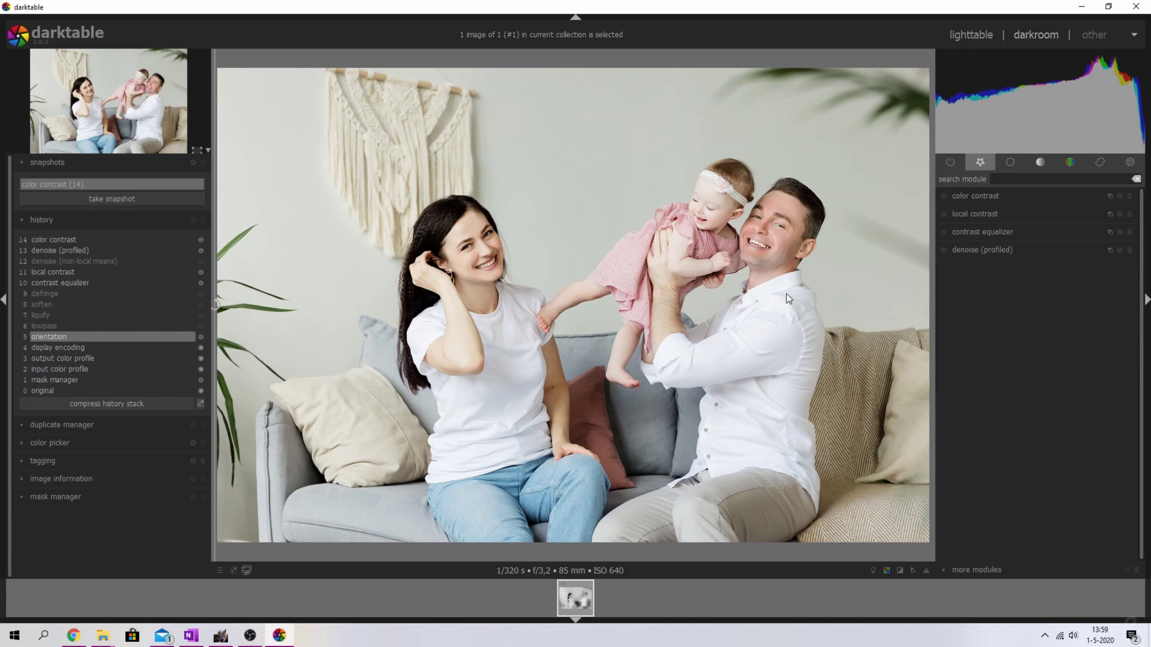
drag(217, 275, 923, 343)
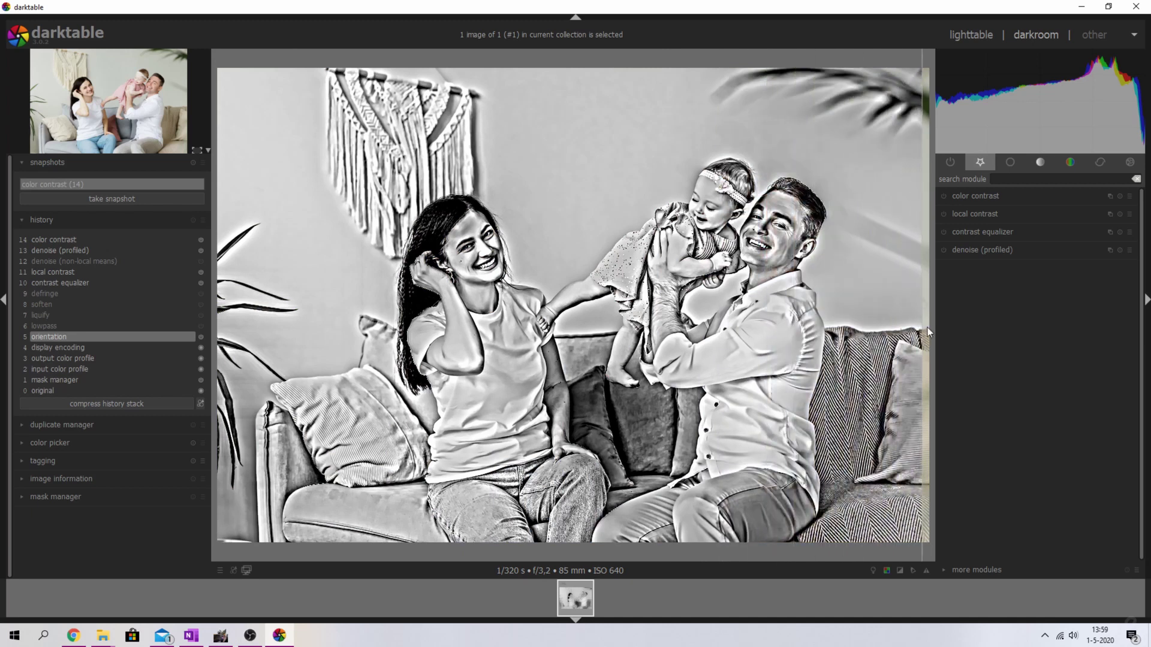
mouse_move(926, 327)
mouse_down()
mouse_move(271, 346)
mouse_move(921, 351)
mouse_up()
Step: Close the extra modules list, turn off the snapshot view, and compress history back to item 5 orientation
click(971, 572)
scroll(985, 489, down, 3)
scroll(985, 489, down, 6)
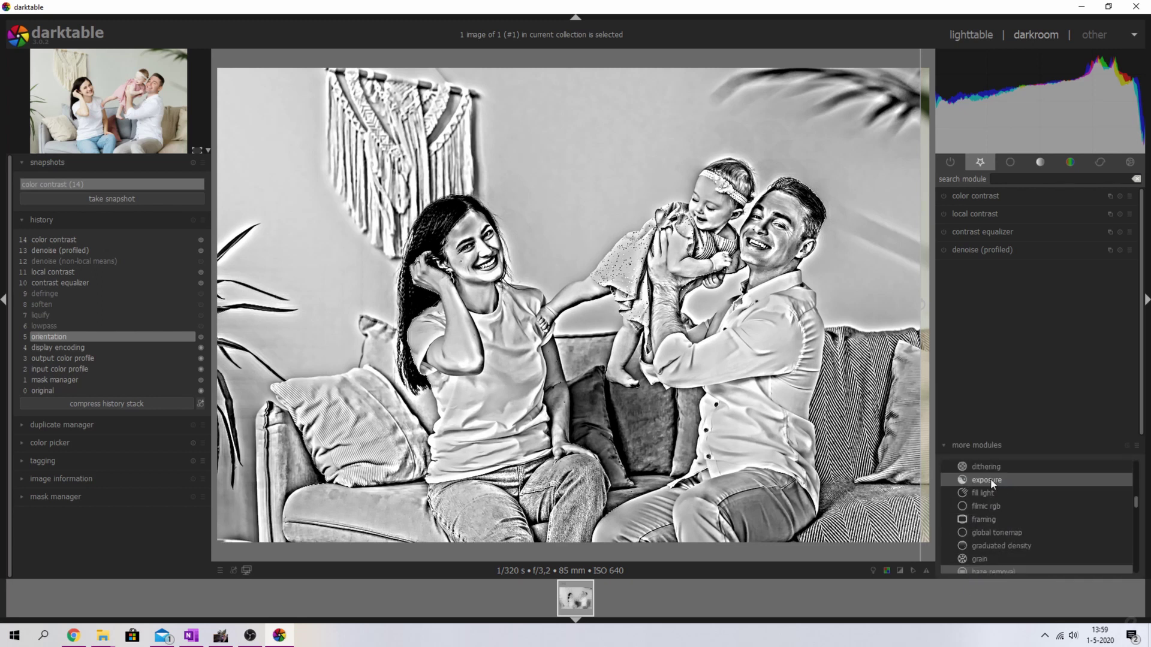
click(976, 445)
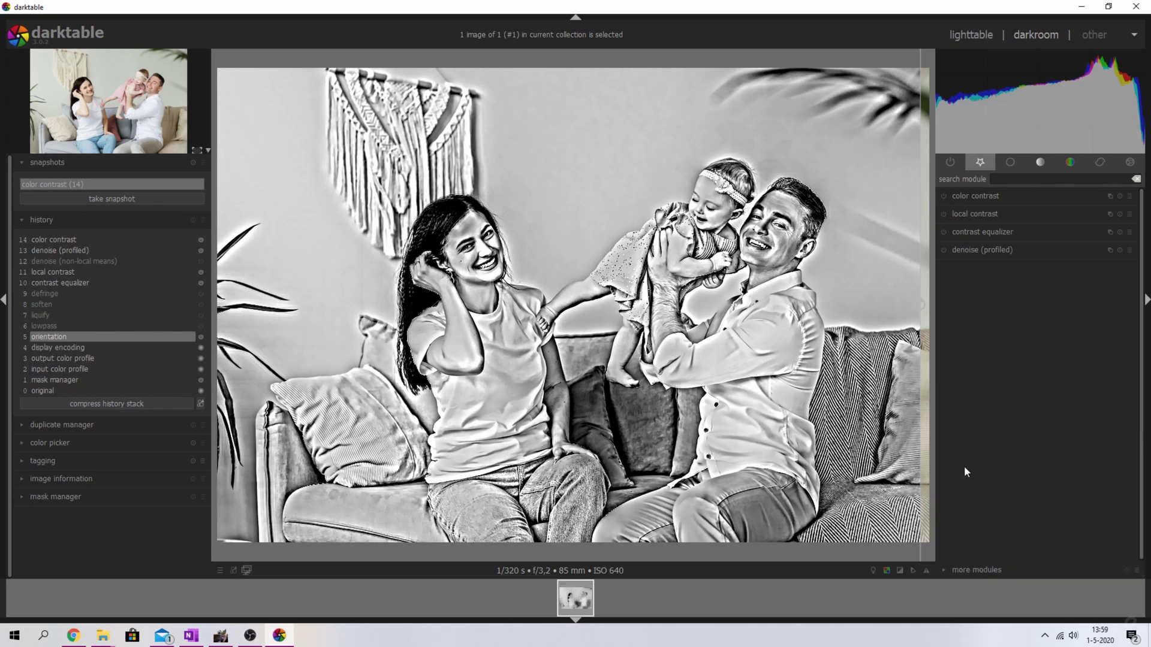
click(61, 187)
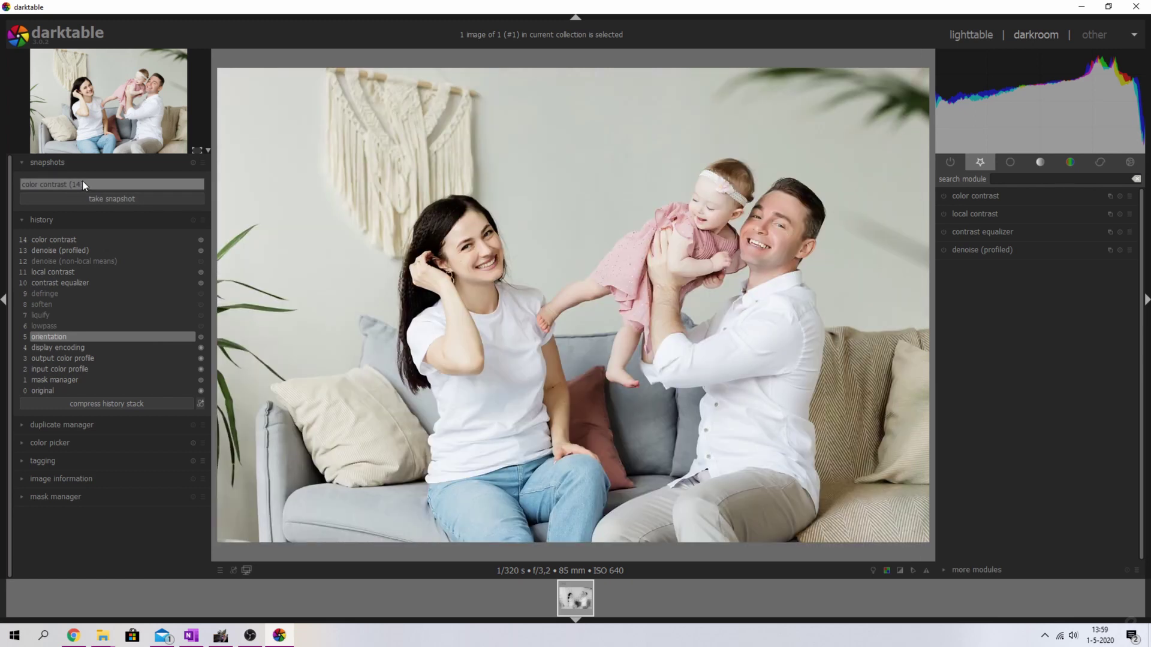
click(118, 403)
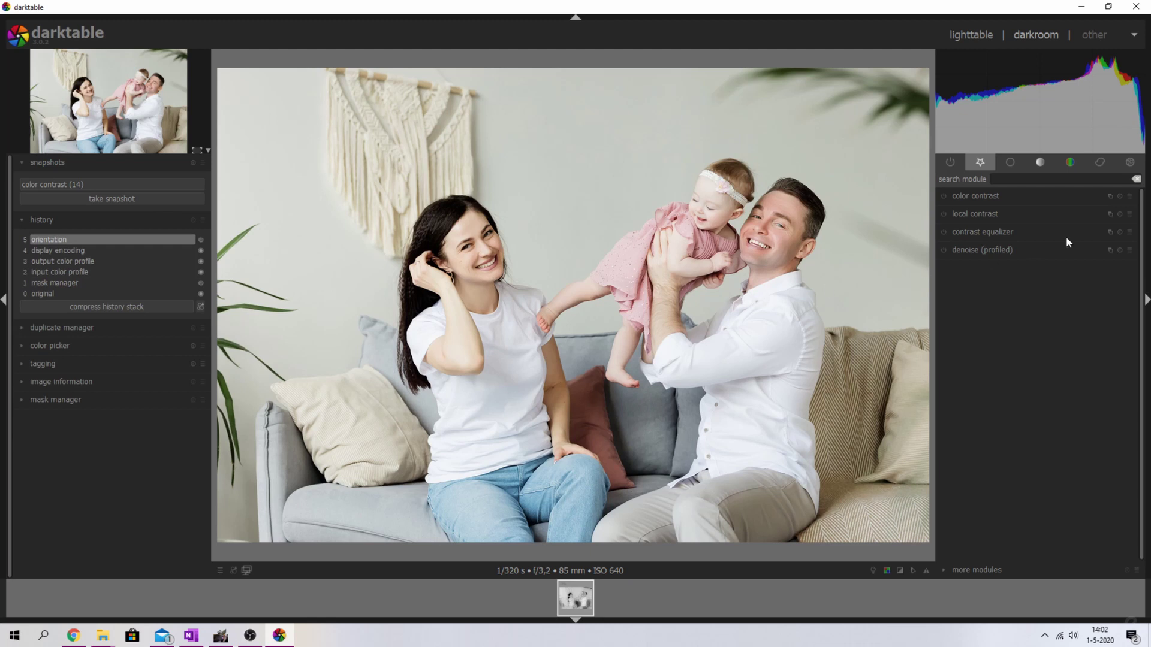
Step: Enable the contrast equalizer, raising the fine end of its luma curve and lowering the coarse end
click(973, 234)
click(944, 231)
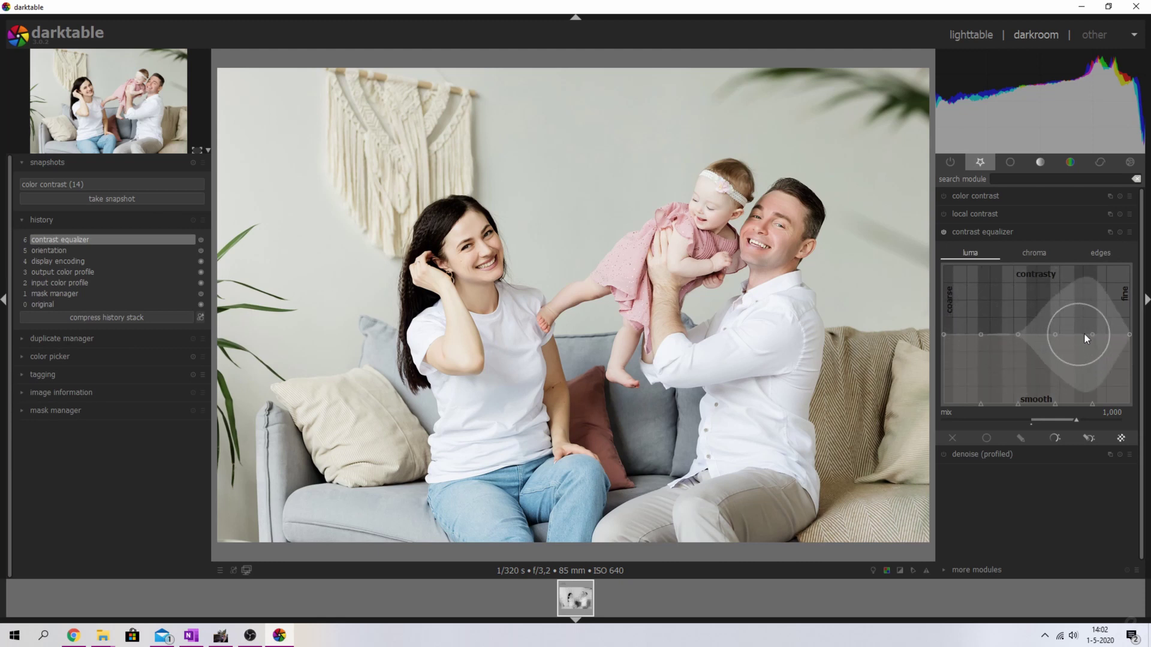
drag(1053, 336, 1131, 271)
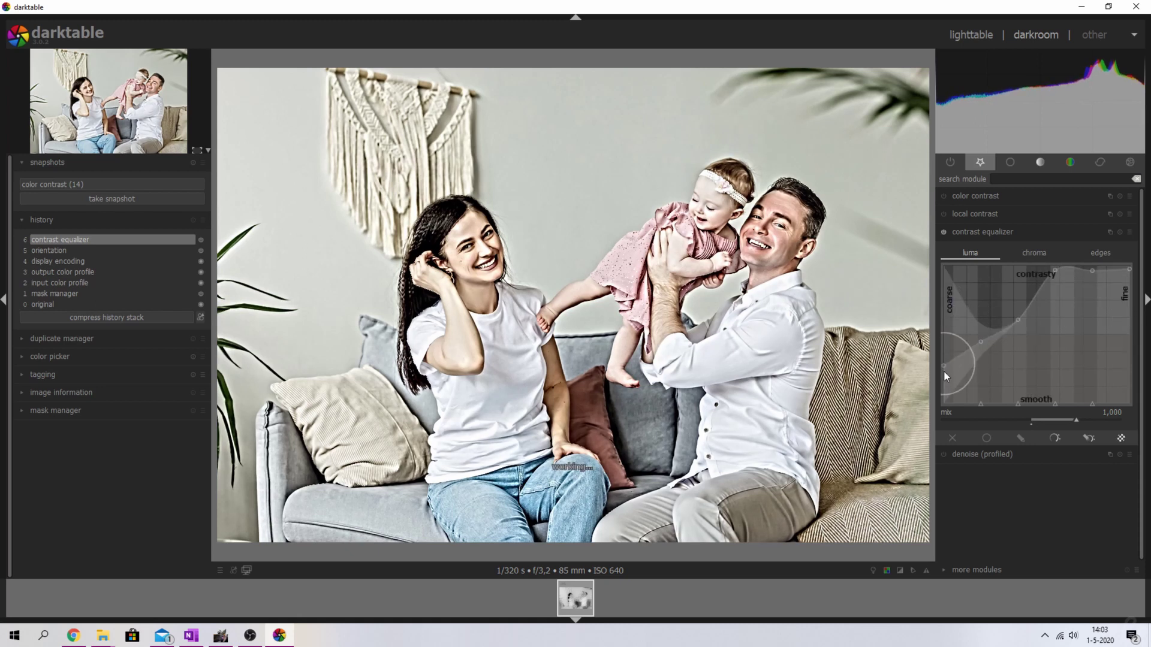
drag(943, 370, 980, 385)
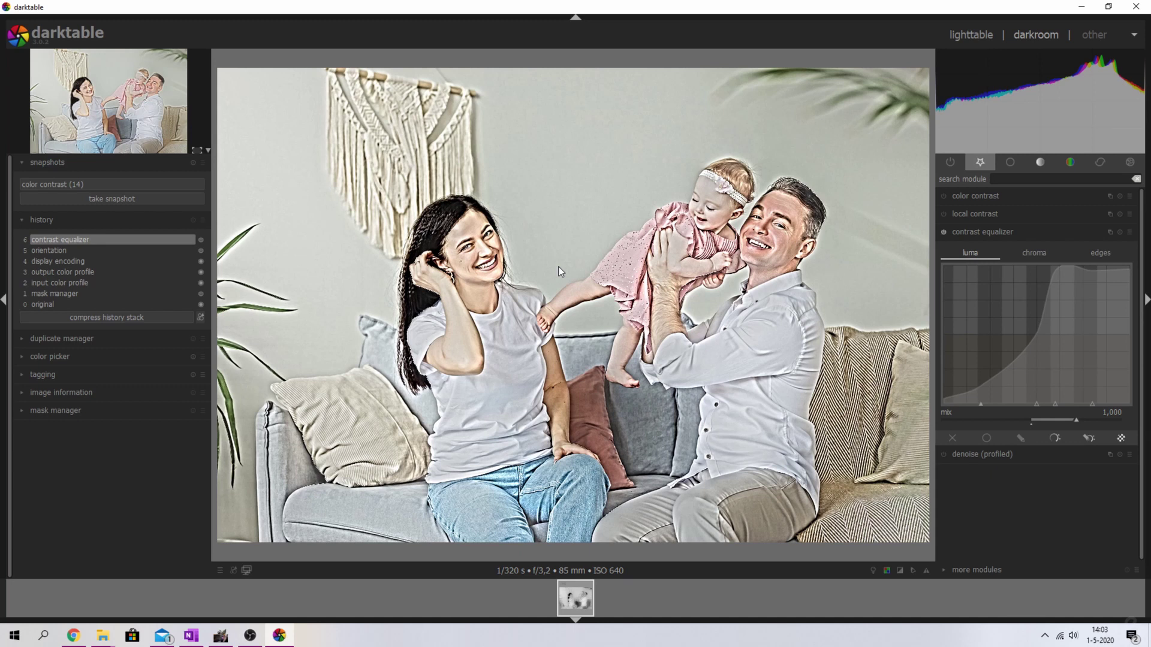
Step: Enable local contrast with detail entered as exactly 180%, highlights at 0% and shadows at 200%
click(972, 214)
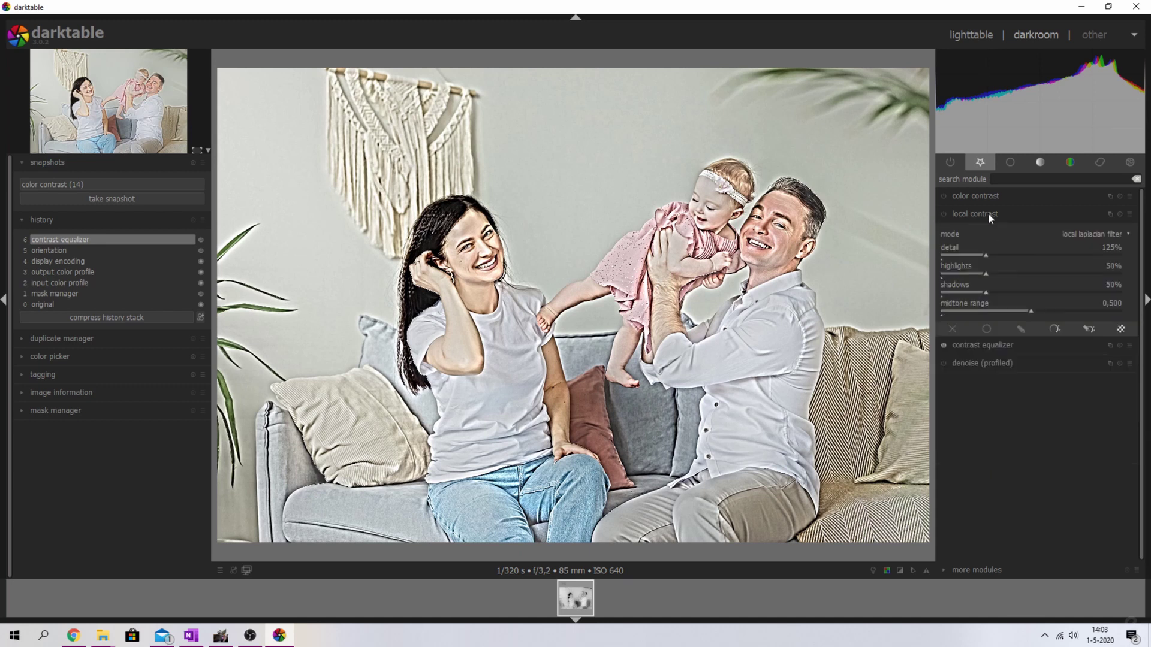
click(944, 213)
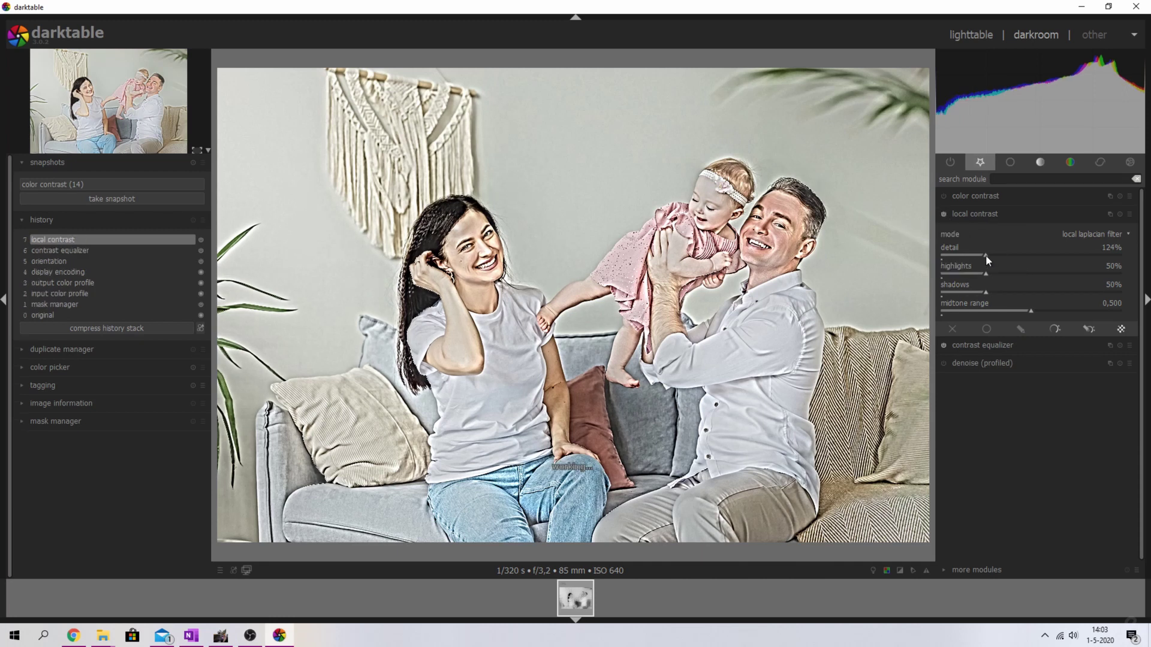
drag(986, 254, 1130, 249)
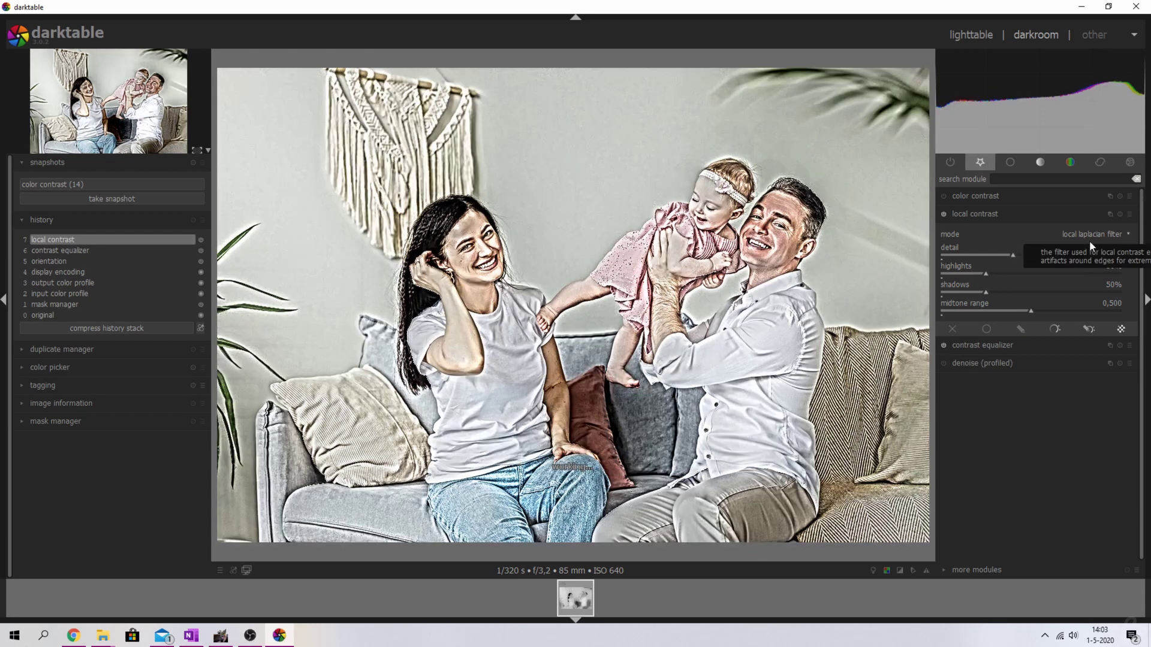
right_click(1113, 246)
text(180)
key(Return)
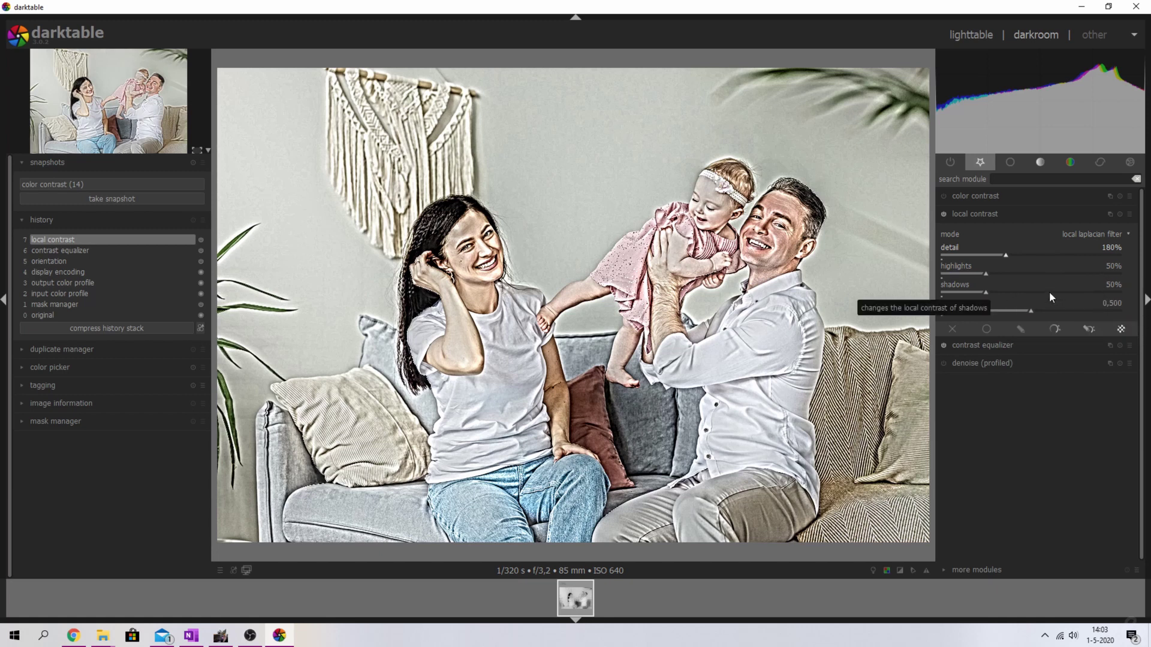
click(972, 273)
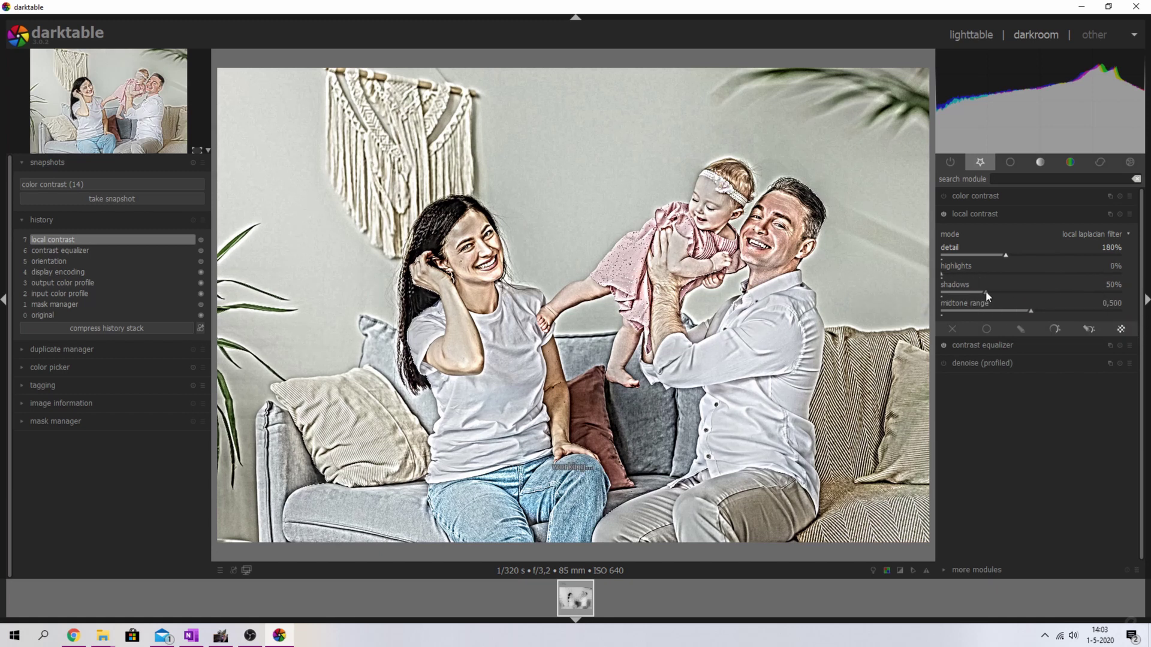
drag(1001, 291, 1143, 304)
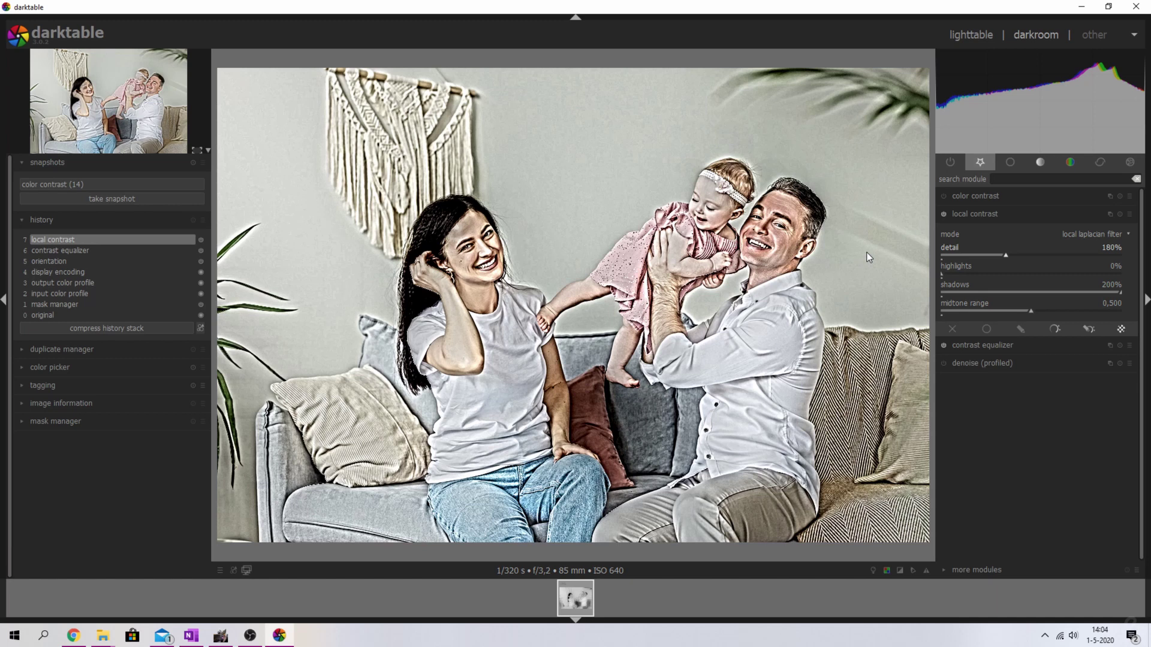
Step: Enable color contrast with green vs magenta and blue vs yellow at 0,00, and turn on denoise (profiled)
click(980, 197)
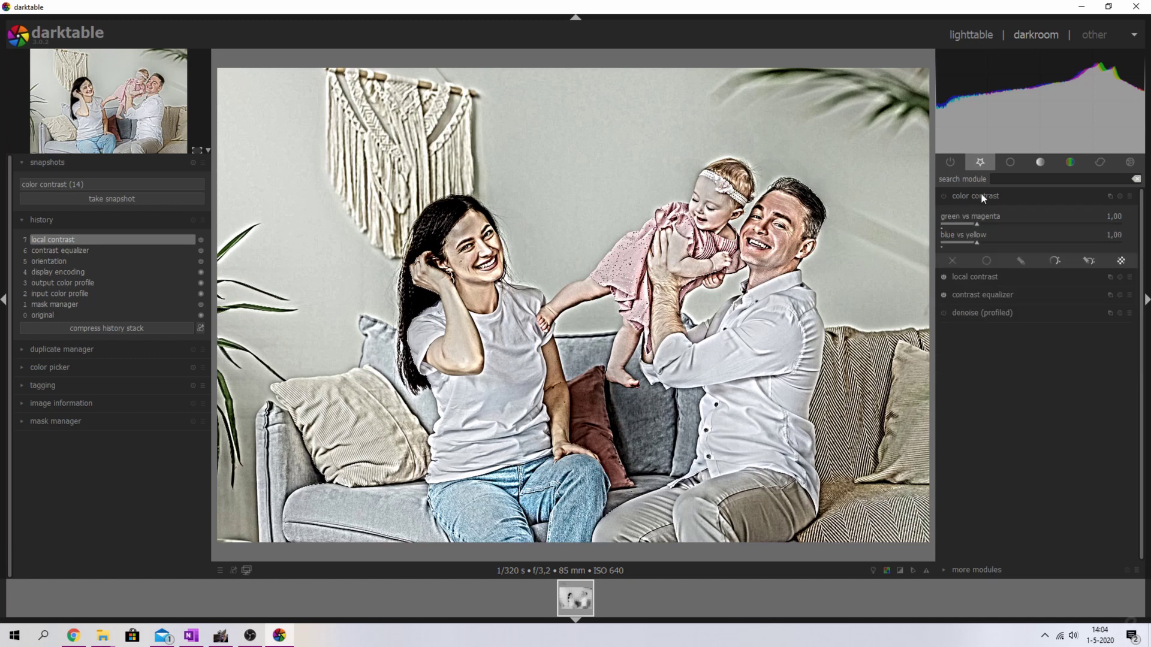
click(944, 196)
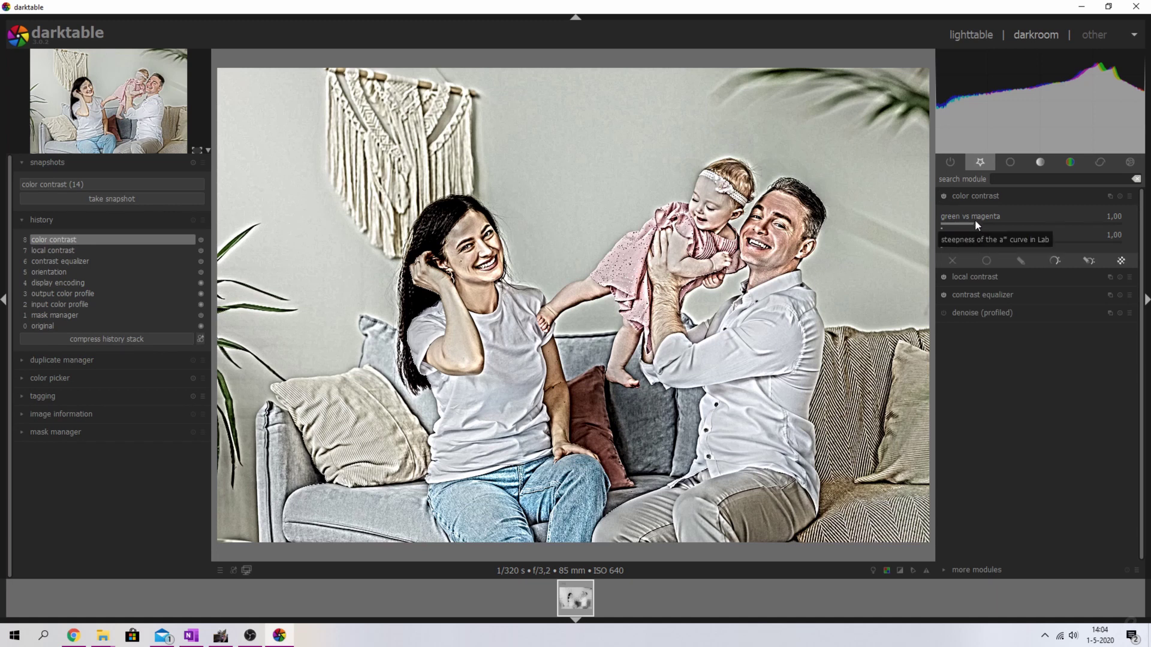
drag(974, 219, 910, 244)
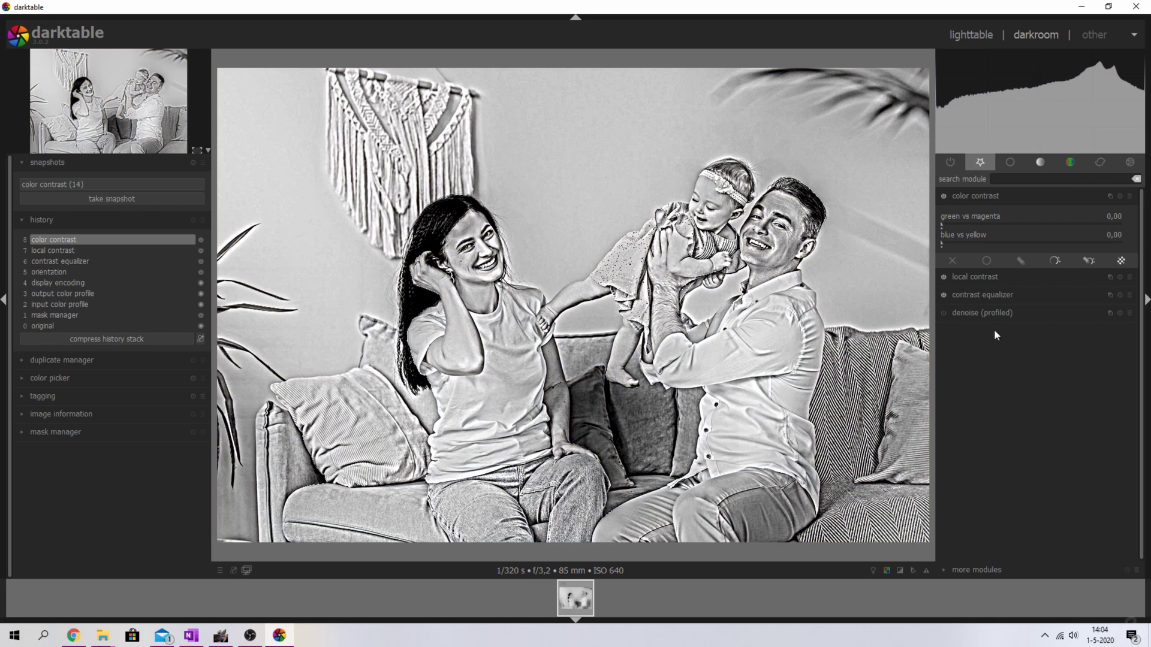
click(944, 314)
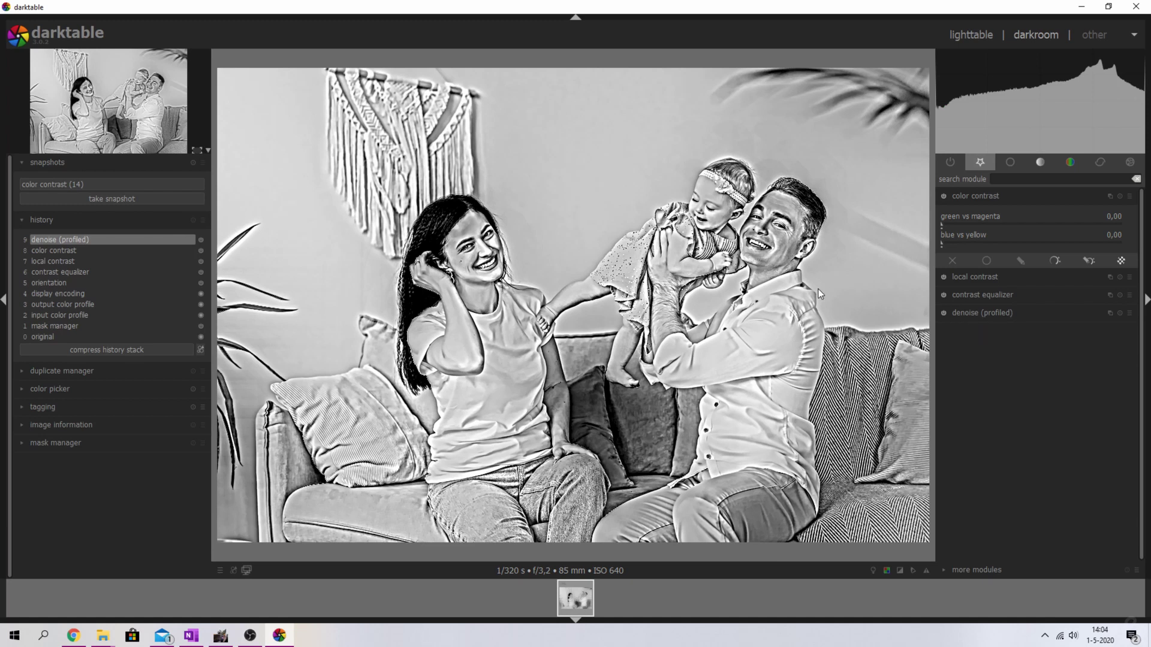
Step: Take the 'denoise (profiled) (9)' snapshot and split-compare it against the colour version at orientation
click(109, 200)
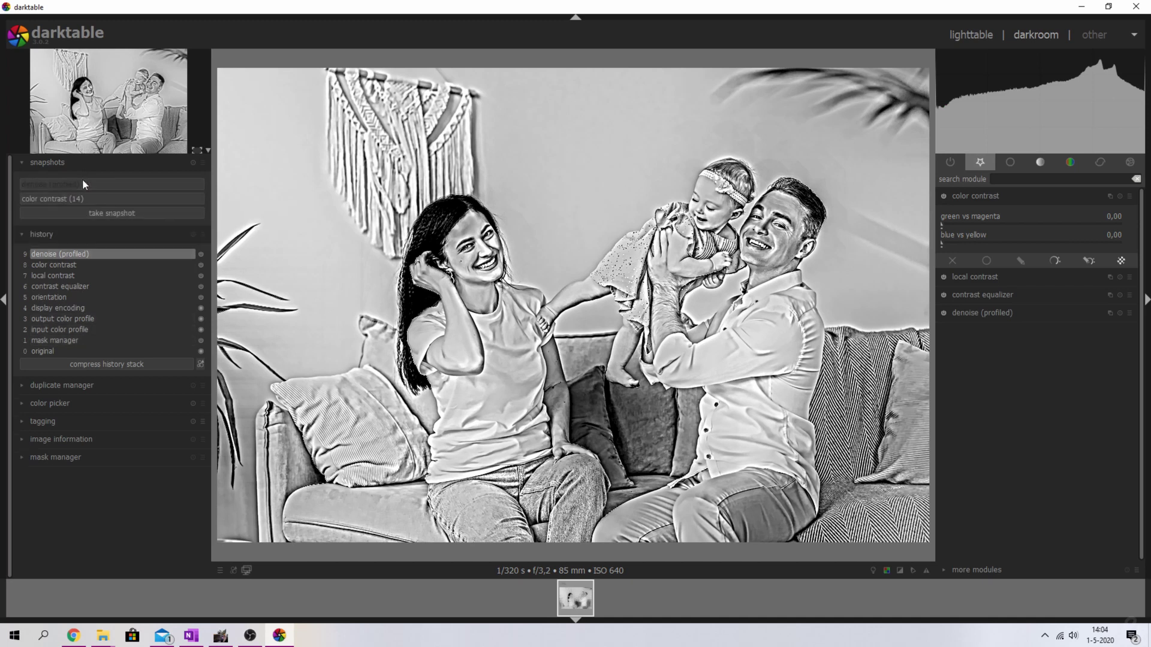
click(83, 182)
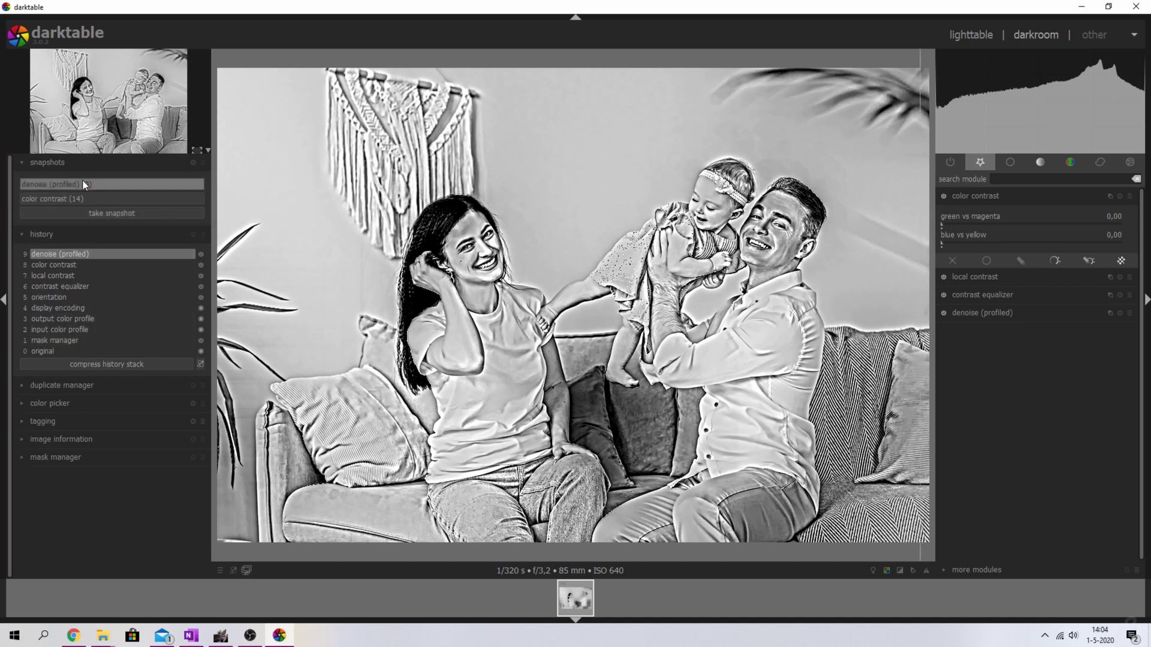
click(45, 296)
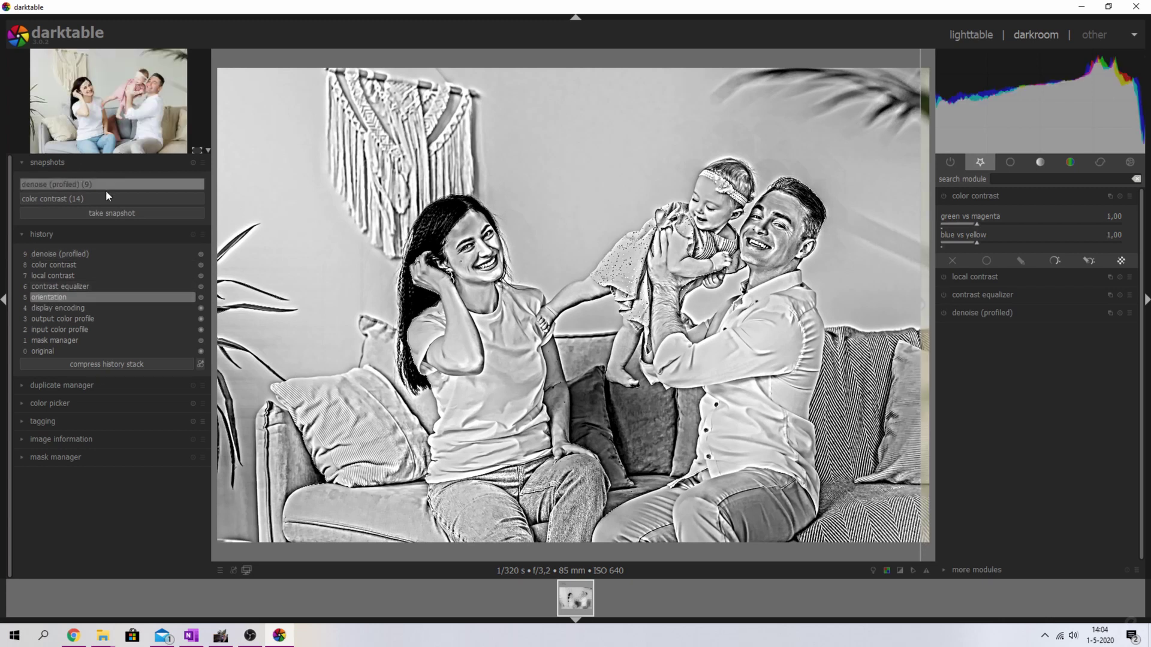
click(221, 294)
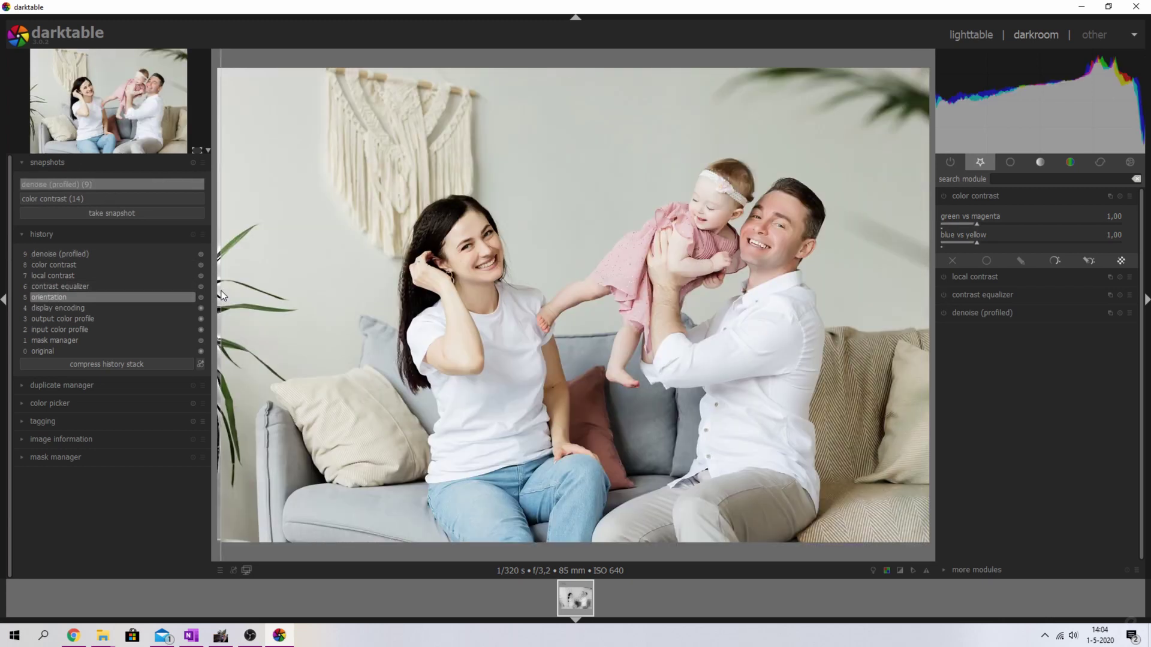
mouse_move(221, 294)
mouse_down()
mouse_move(868, 342)
mouse_move(931, 330)
mouse_up()
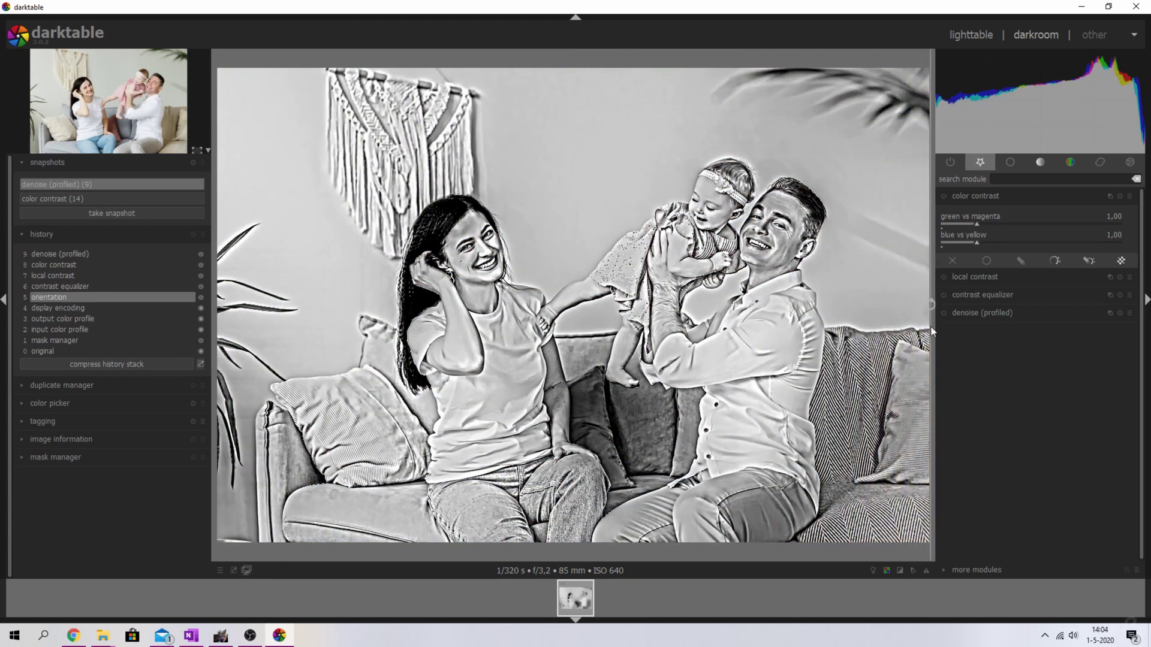